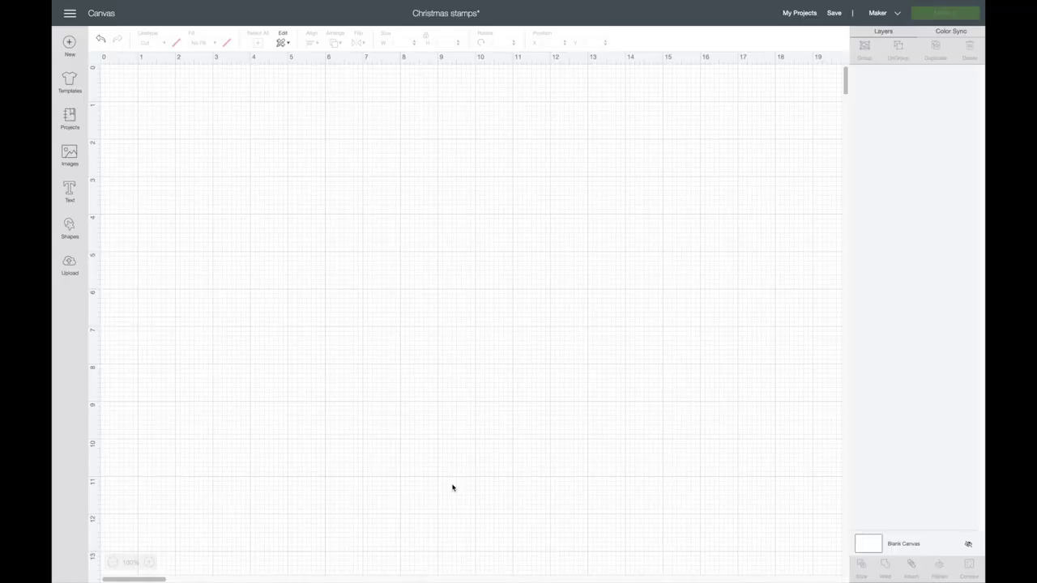
Search the image library for 'christmas tree' and pick the dark-green tree image.
left_click(70, 156)
left_click(315, 77)
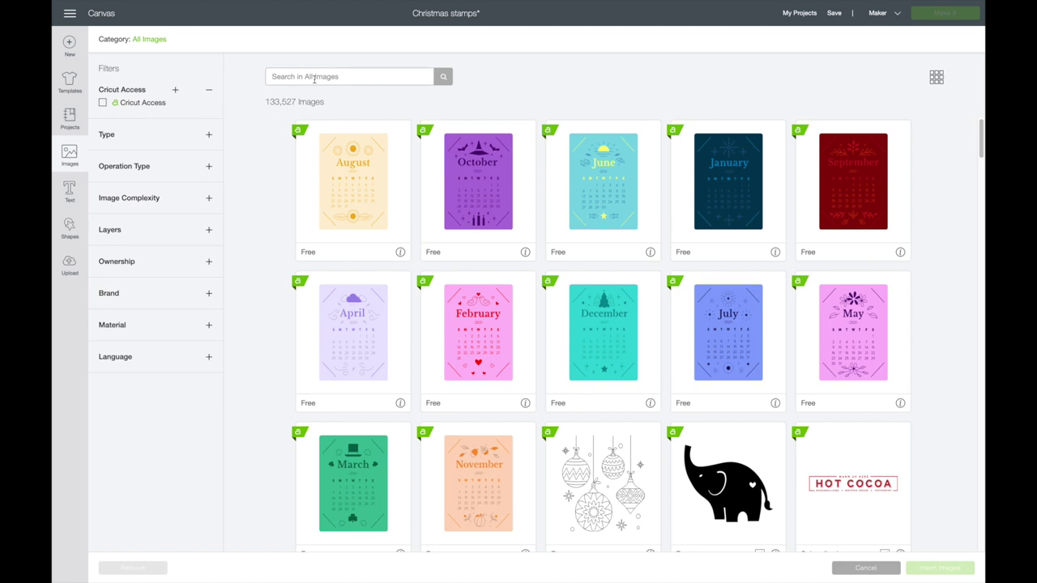
type("christmas tree")
key("Return")
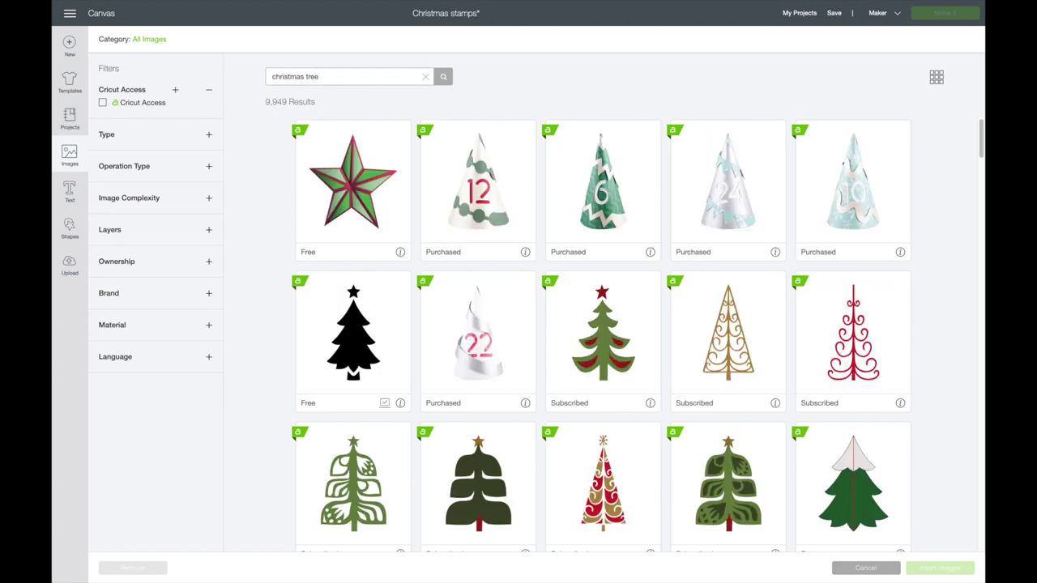
scroll(459, 206, "down", 6)
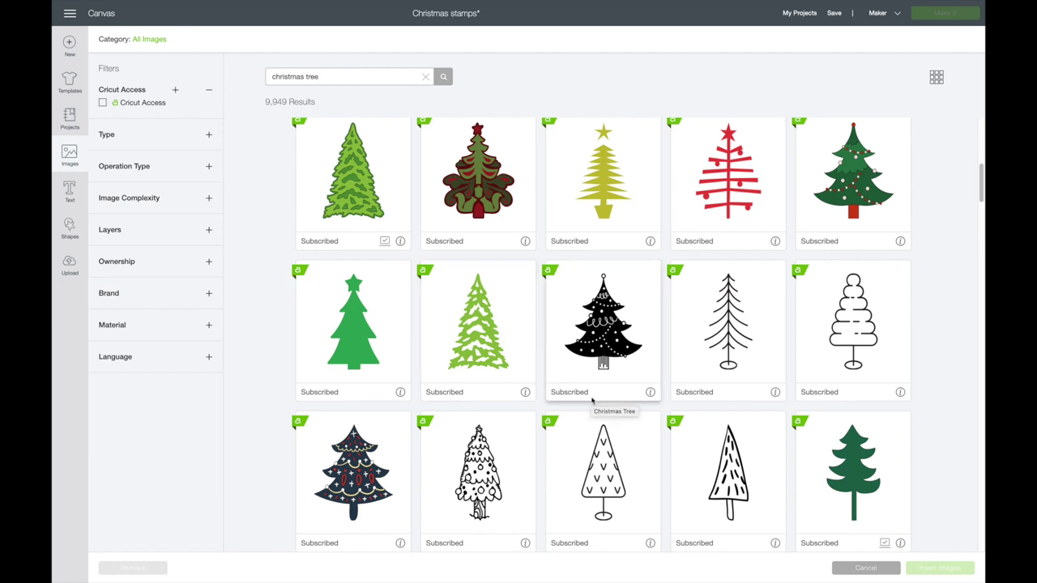
scroll(592, 399, "down", 8)
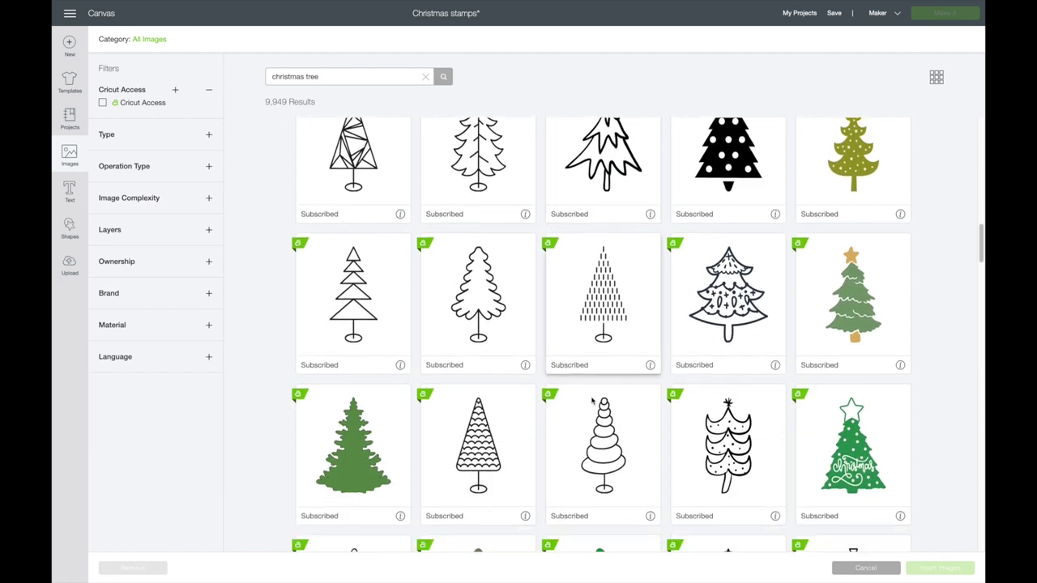
scroll(592, 399, "down", 1)
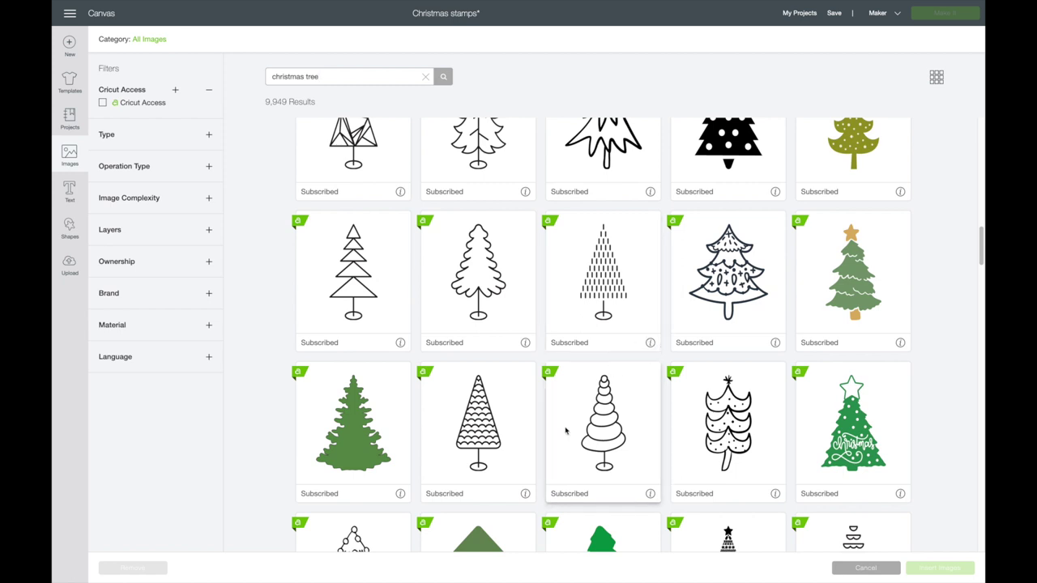
scroll(567, 430, "down", 4)
left_click(500, 326)
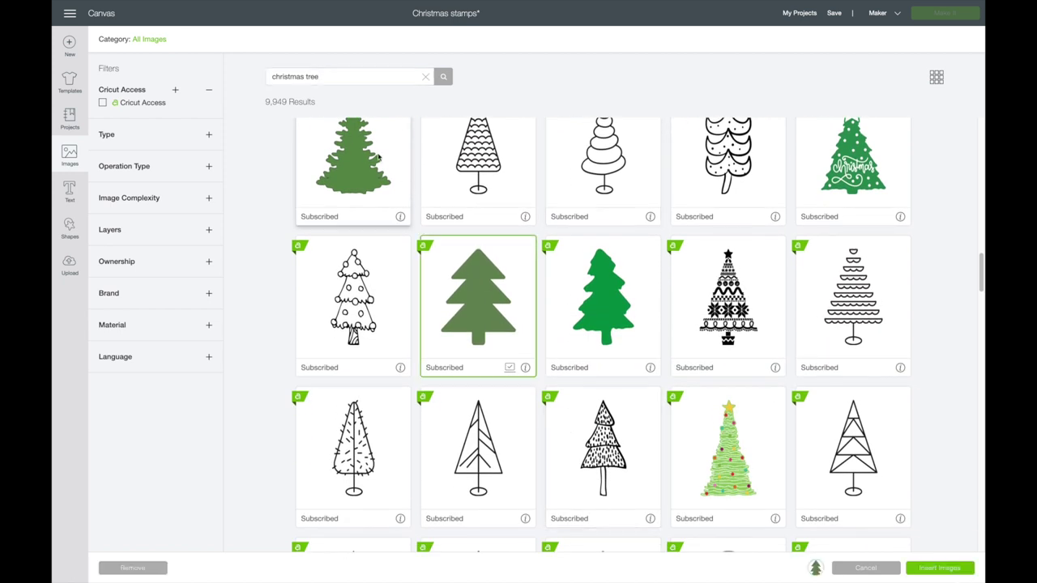
Search for 'stocking' and pick the yellow stocking image.
triple_click(328, 77)
key("BackSpace")
type("sto")
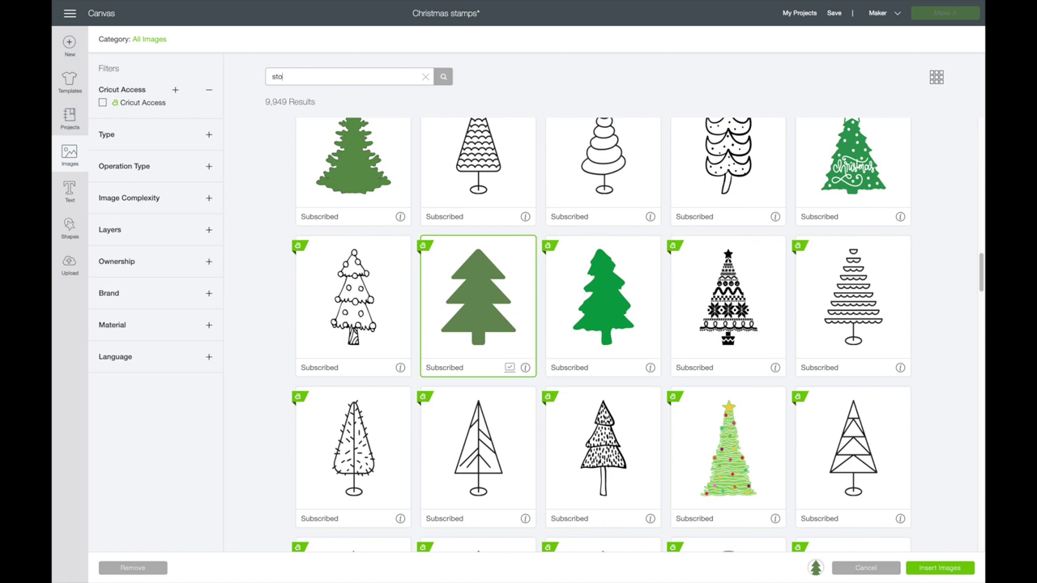
type("cking")
key("Return")
scroll(462, 251, "up", 10)
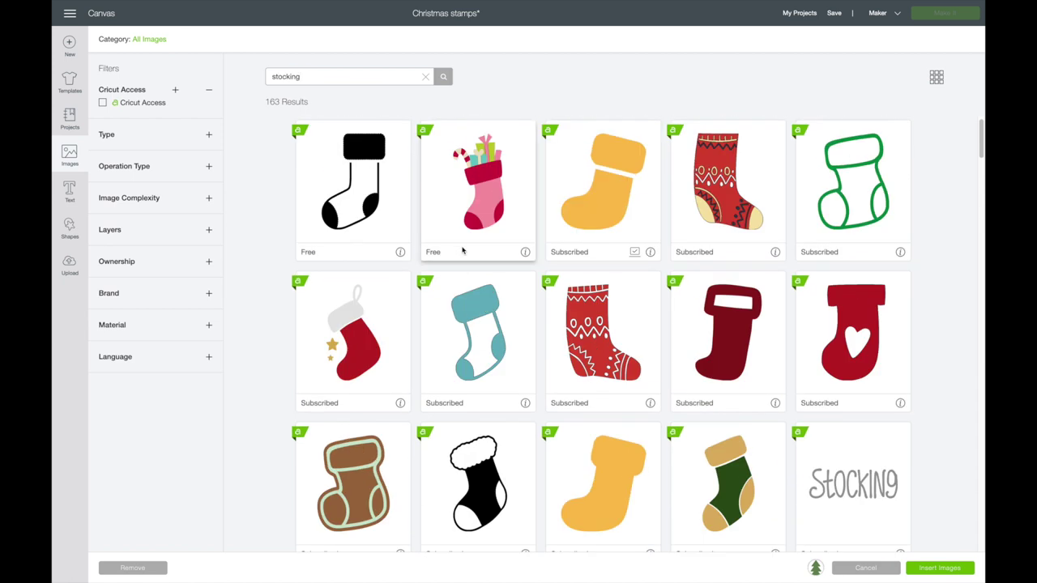
left_click(600, 204)
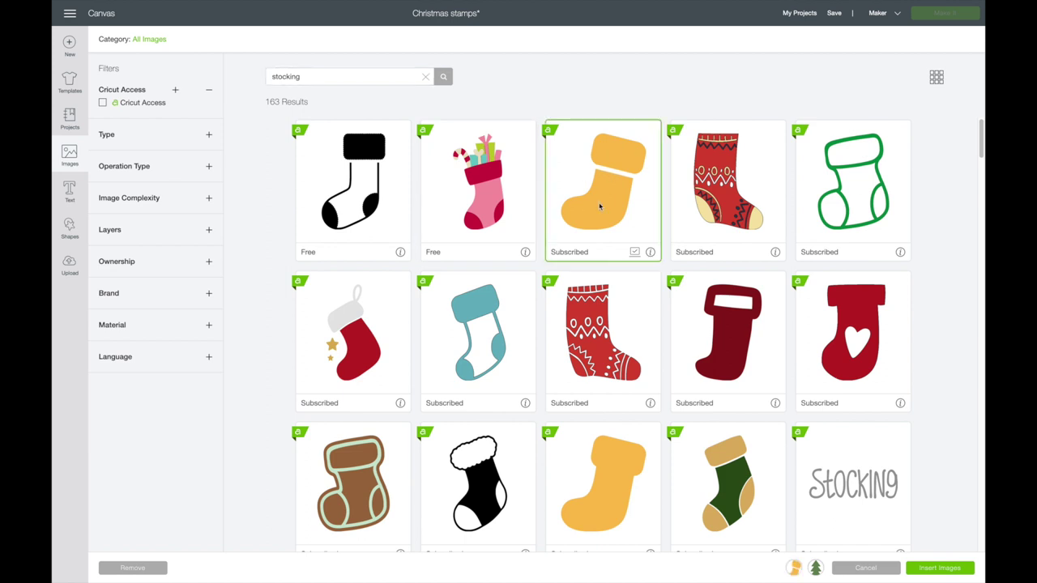
Search for 'sleigh', pick the solid red sleigh, and insert all three images.
double_click(311, 74)
key("BackSpace")
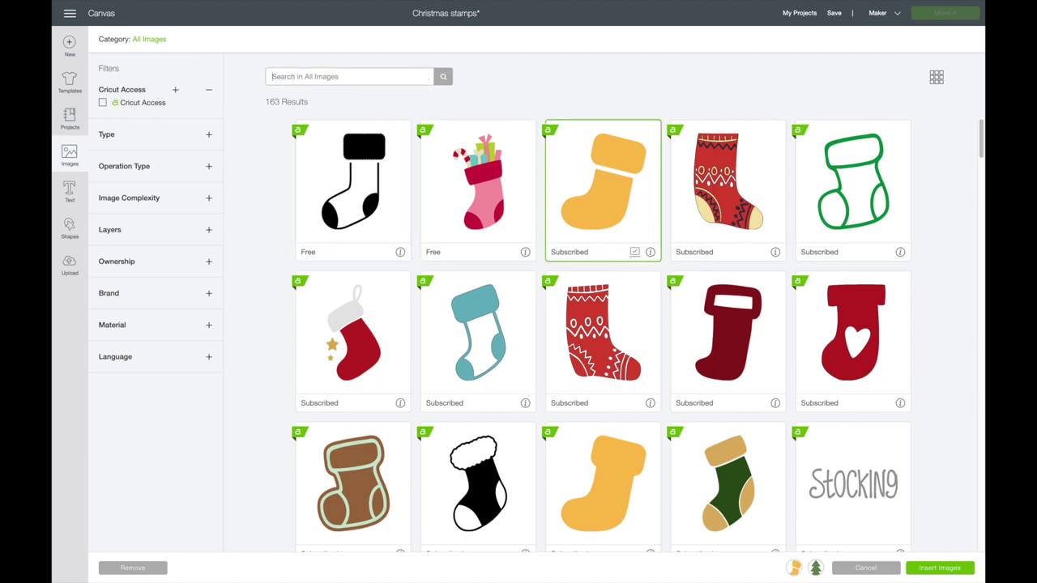
type("sleigh")
key("Return")
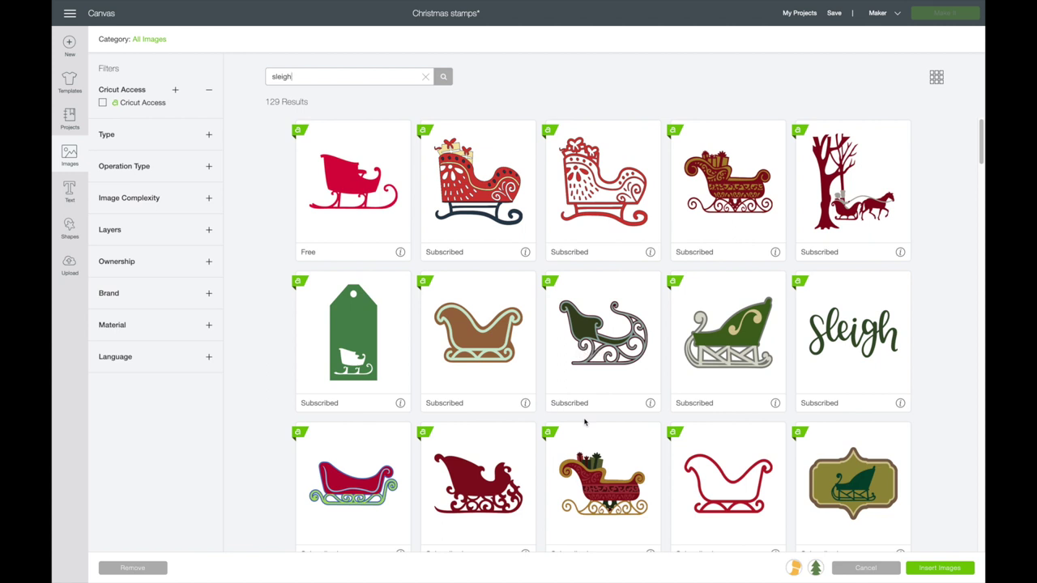
scroll(584, 421, "down", 5)
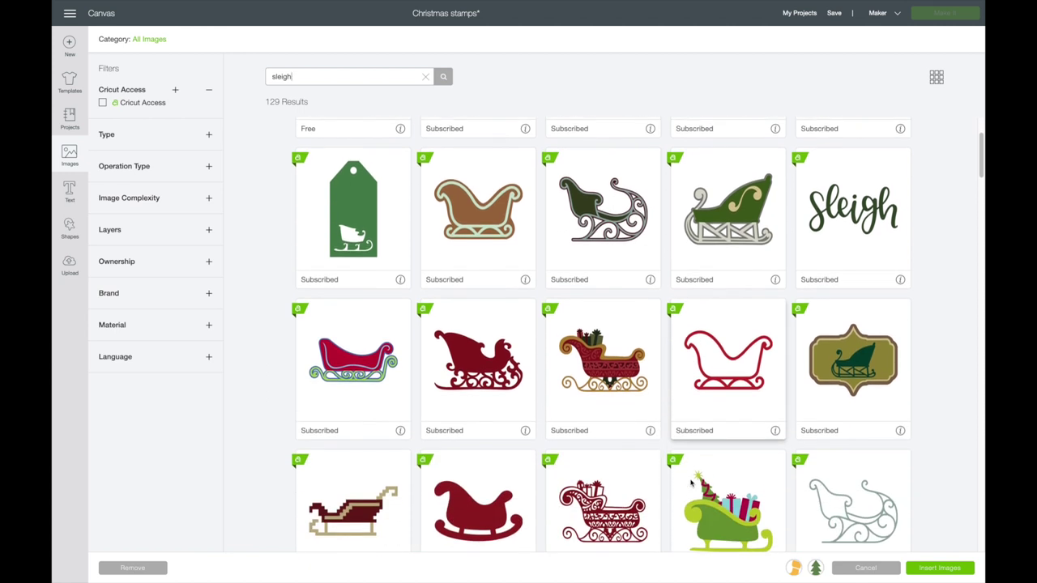
scroll(690, 484, "down", 1)
left_click(468, 337)
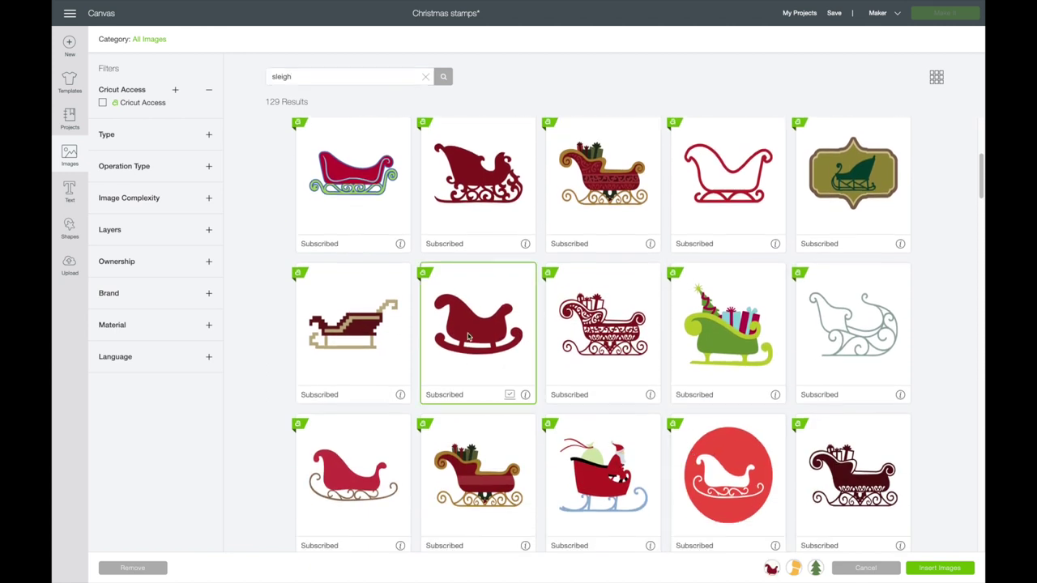
left_click(944, 569)
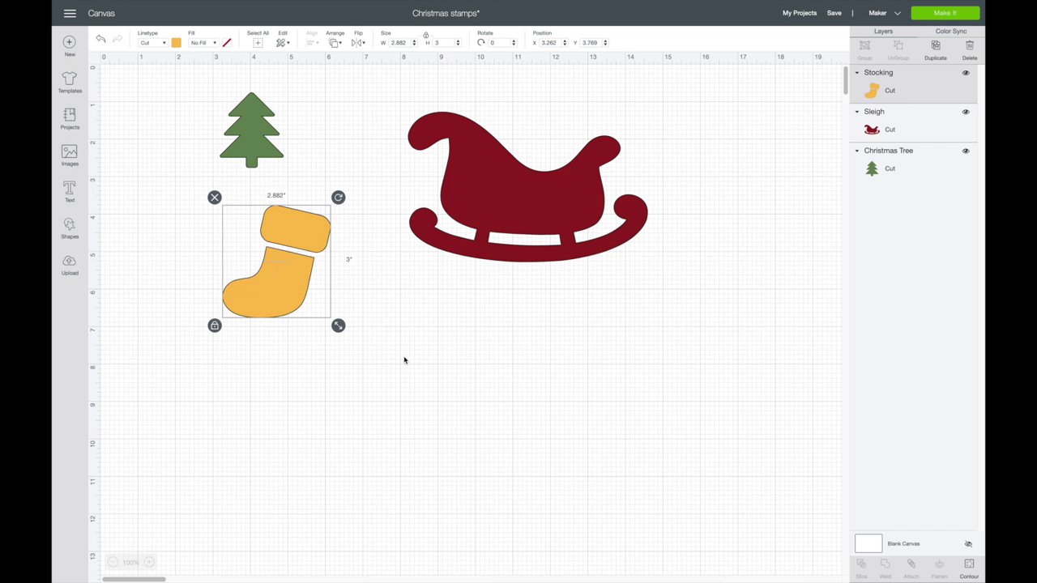
Recolour the stocking to the sleigh's dark red.
left_click(404, 360)
left_click(302, 230)
left_click(177, 43)
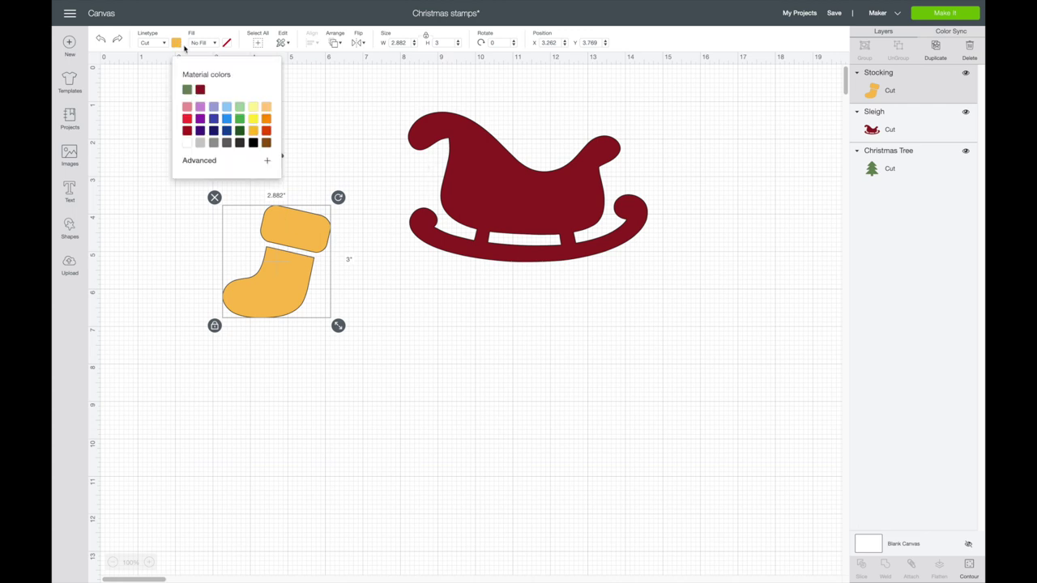
left_click(200, 90)
Recolour the Christmas tree to the same dark red.
left_click(358, 123)
left_click(256, 143)
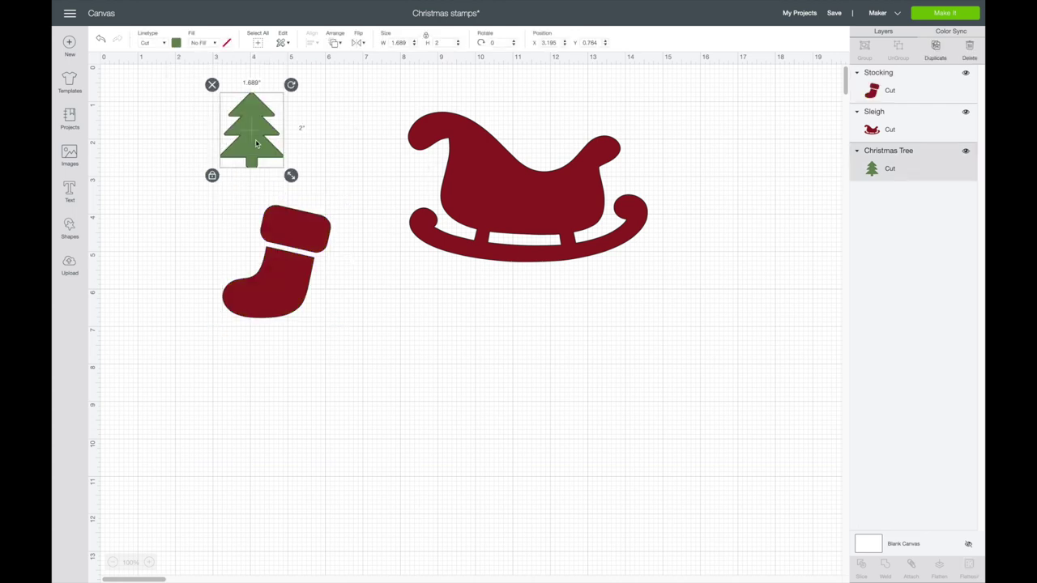
left_click(175, 42)
left_click(200, 89)
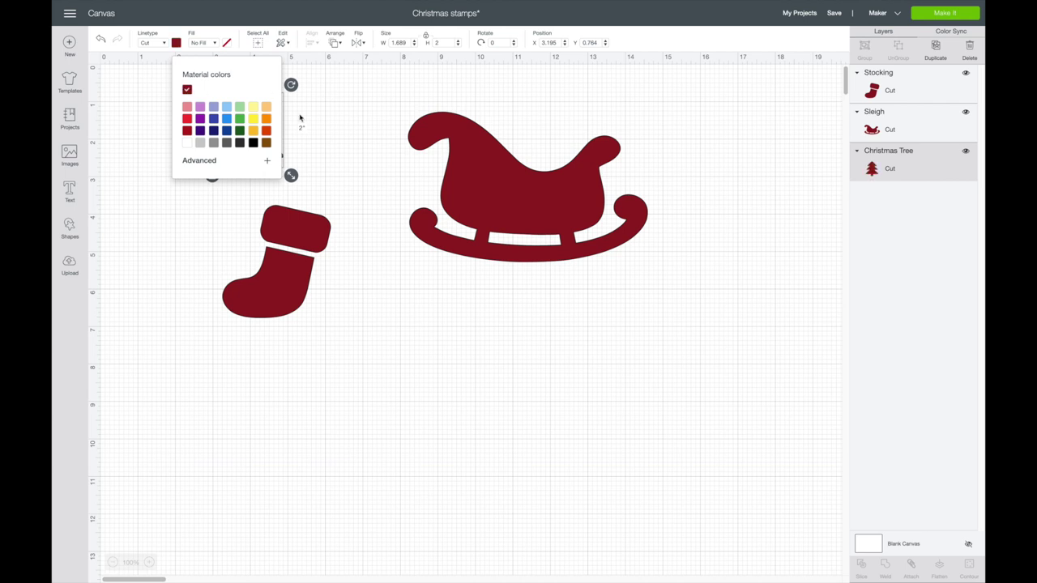
left_click(337, 162)
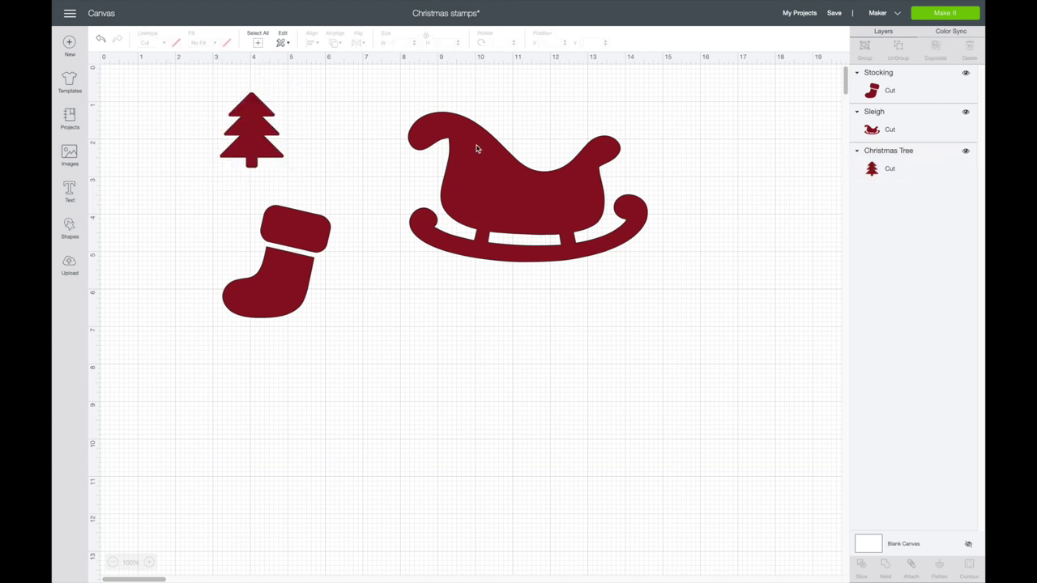
Insert a square below the stocking, unlock its proportions and size it 2.25 × 4.5 in.
left_click(71, 231)
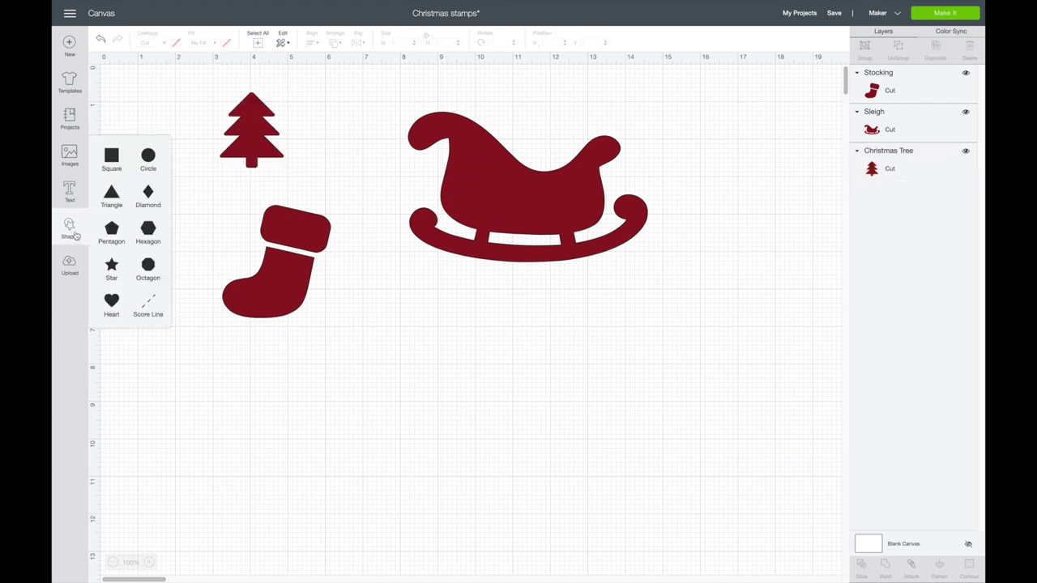
left_click(110, 156)
left_click_drag(250, 203, 397, 349)
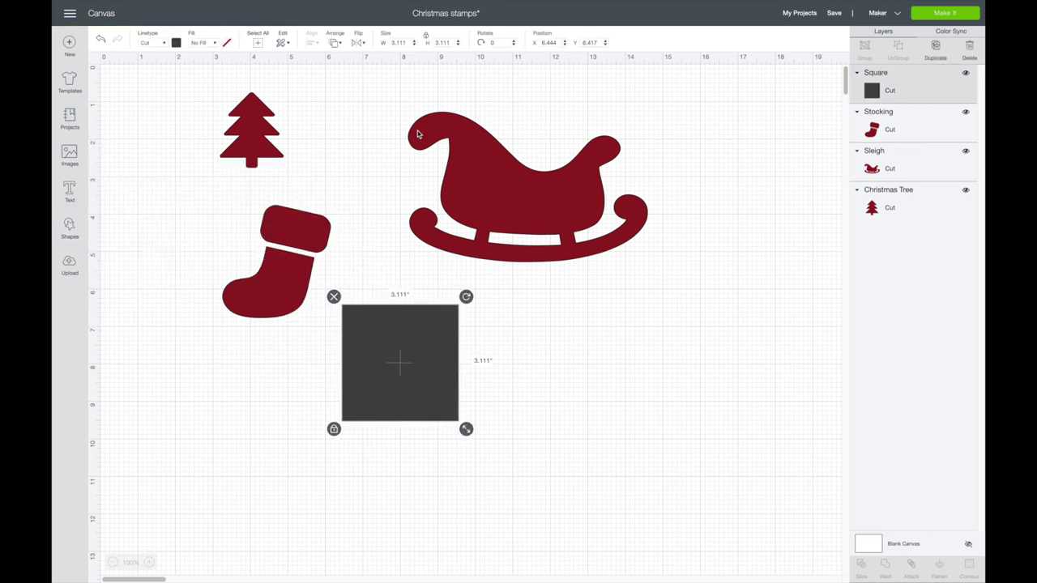
left_click(427, 39)
left_click(398, 42)
type("2.25")
key("Tab")
type("4.")
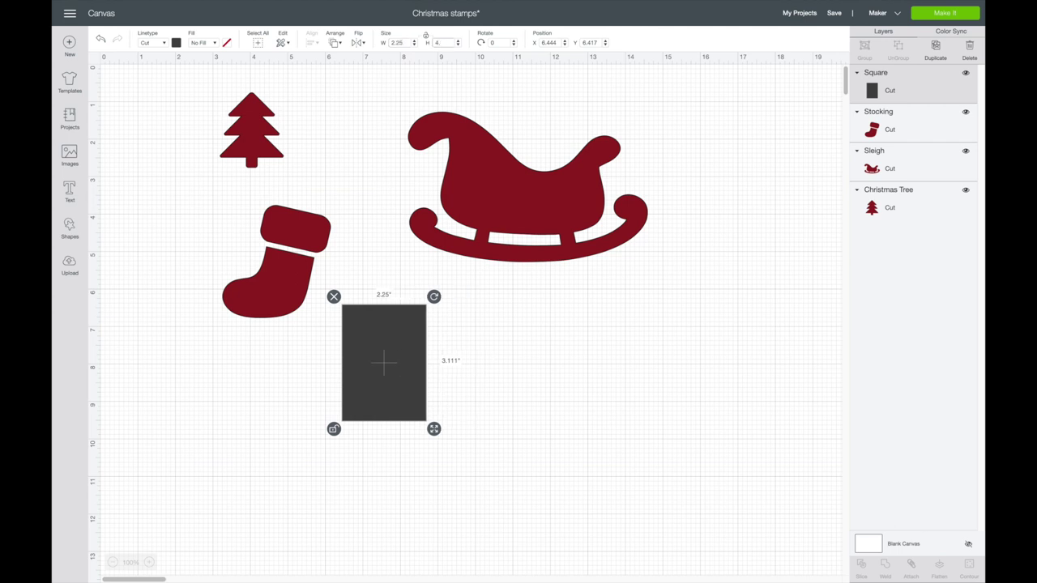
type("5")
key("Return")
Put the stocking on the rectangle, send the rectangle back, and shrink the stocking to about 2.175 × 2.264 in.
left_click_drag(280, 295, 396, 381)
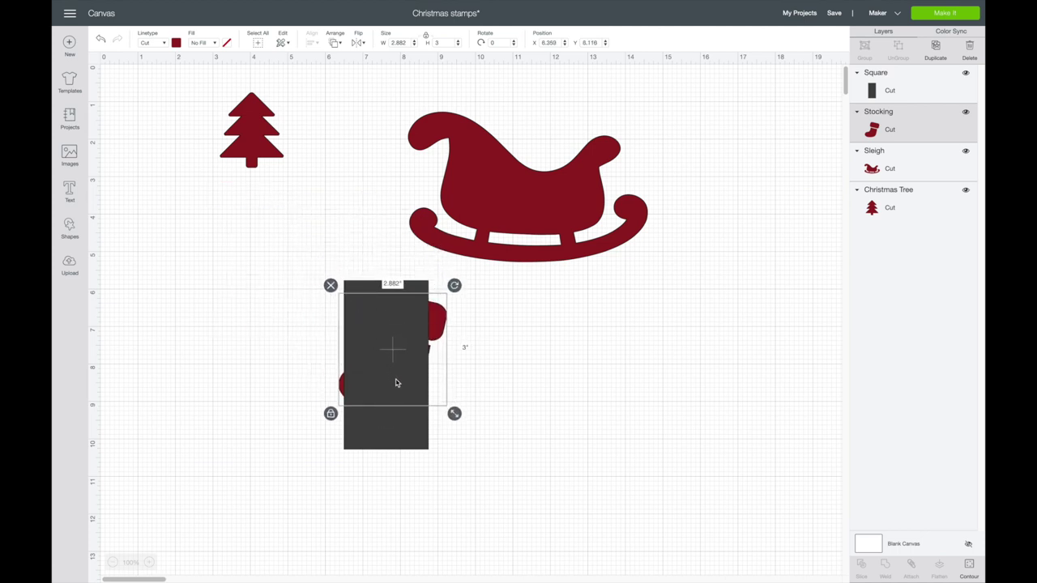
left_click(405, 326)
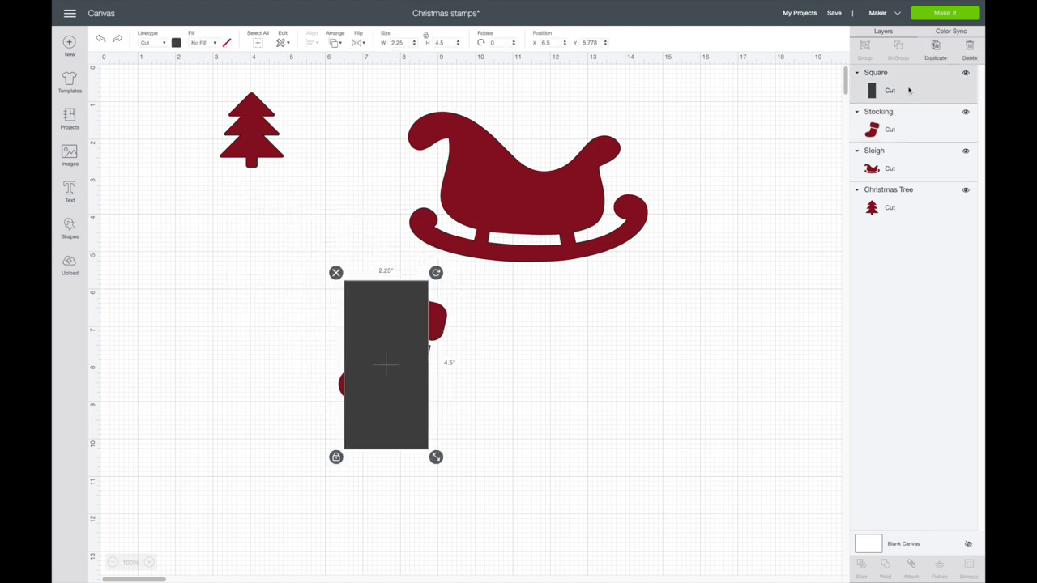
left_click_drag(908, 90, 912, 199)
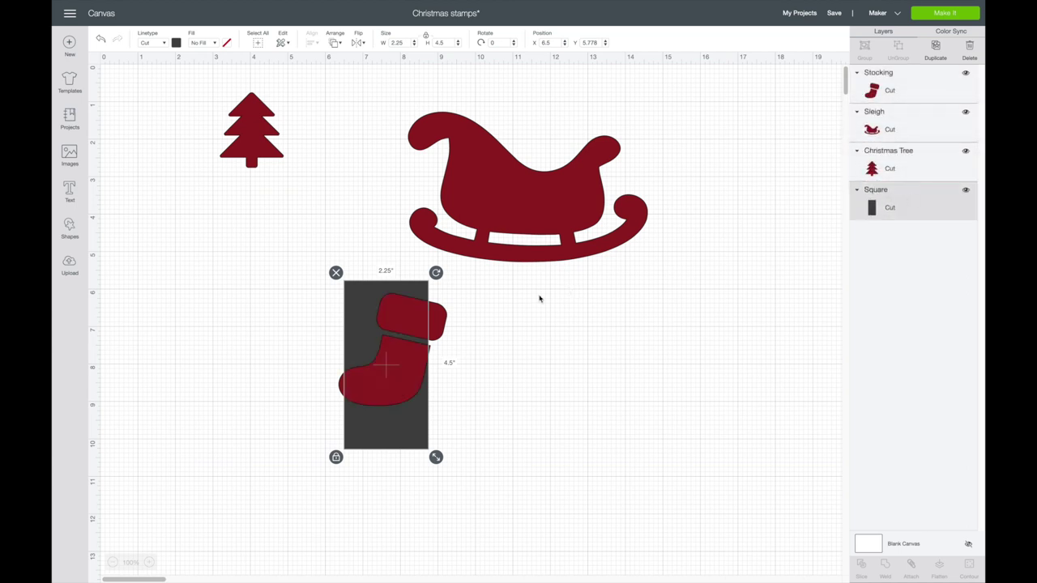
left_click(388, 371)
left_click_drag(454, 414, 414, 398)
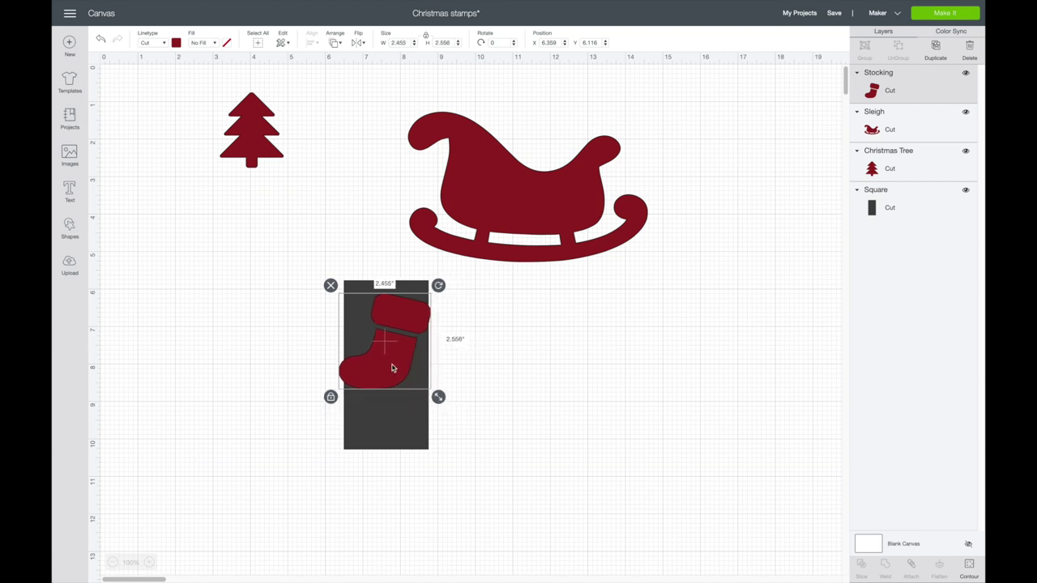
left_click_drag(393, 363, 399, 380)
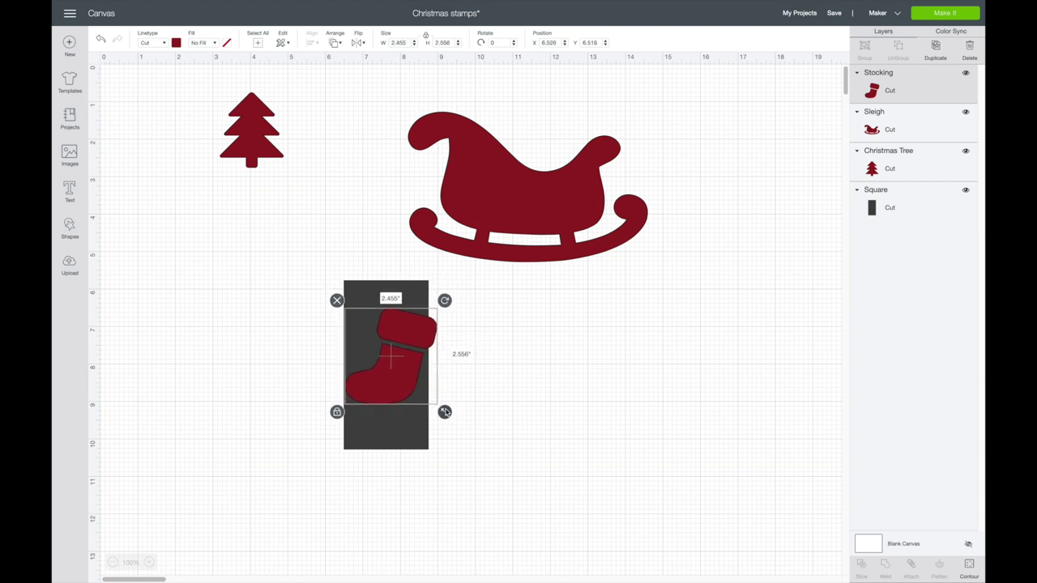
left_click_drag(443, 411, 432, 398)
left_click_drag(383, 366, 386, 372)
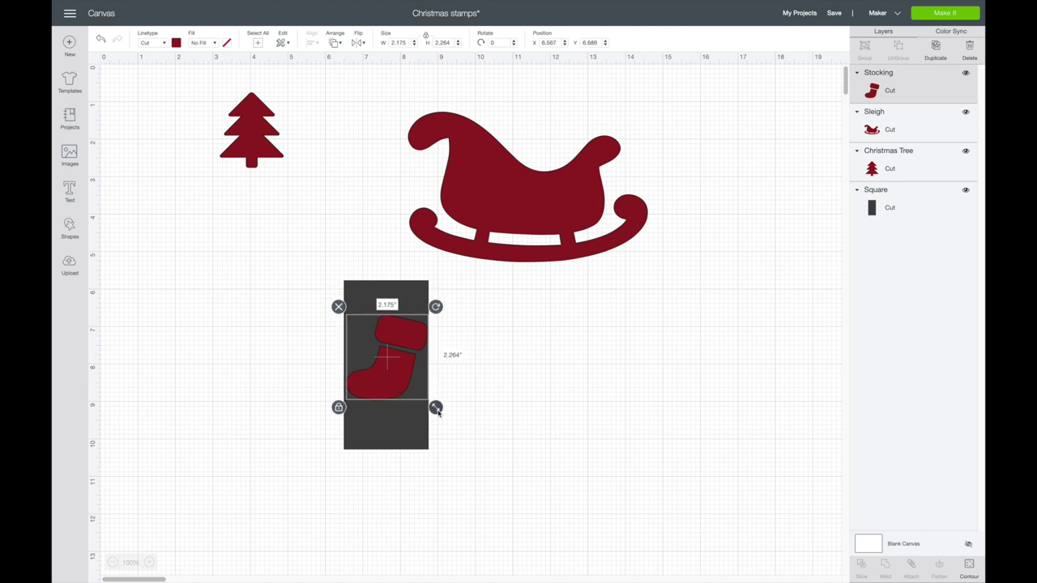
Centre the stocking on the rectangle with Align, then shrink it to fit inside.
left_click_drag(485, 409, 379, 324)
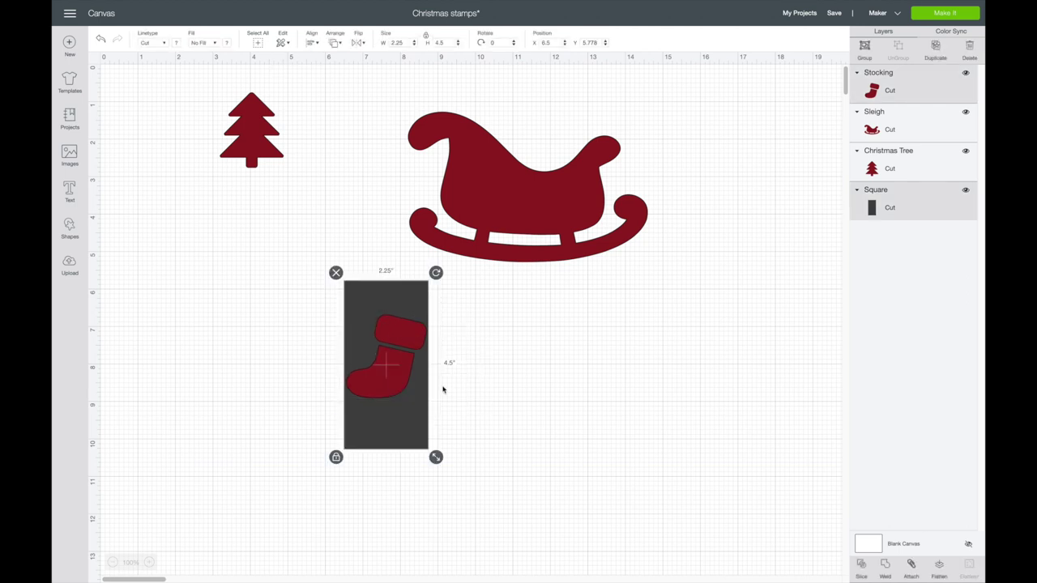
left_click(310, 44)
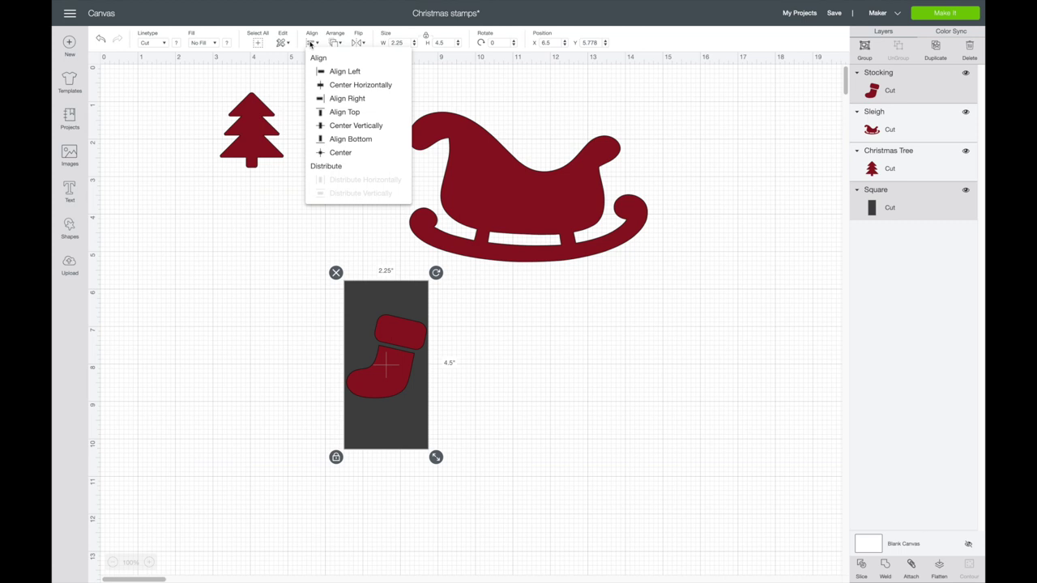
left_click(358, 151)
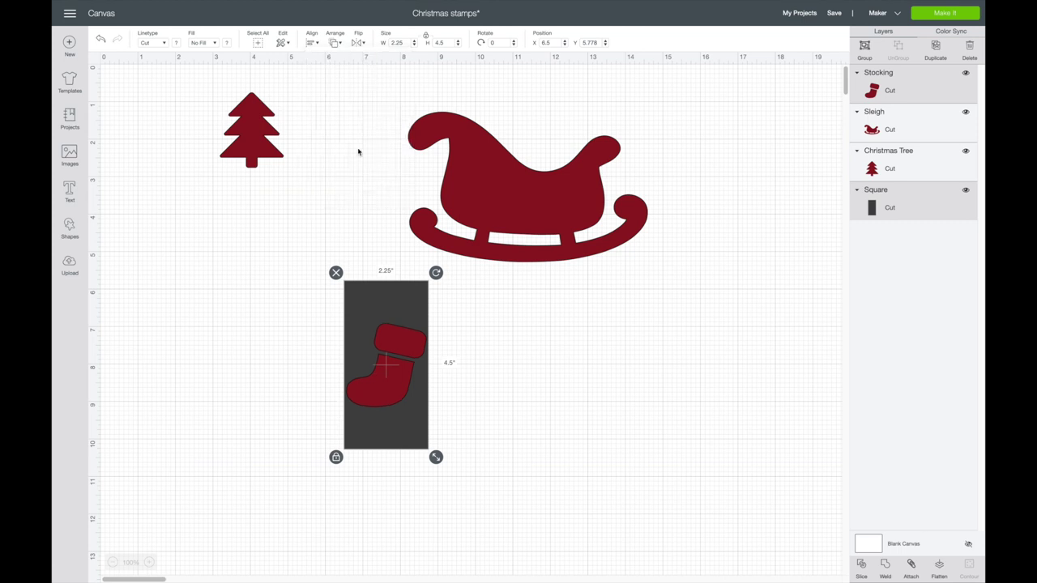
left_click(536, 452)
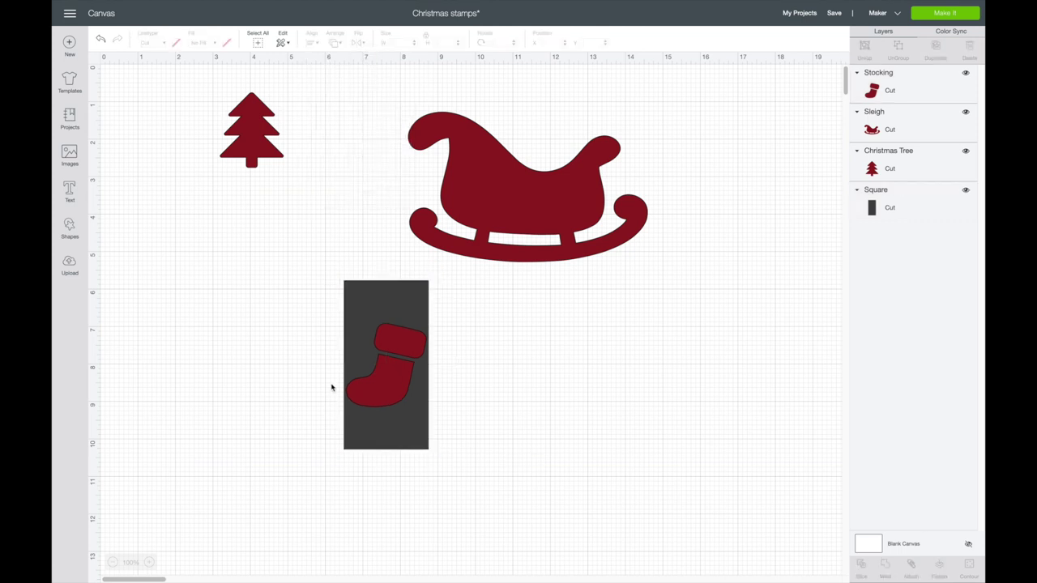
left_click(397, 394)
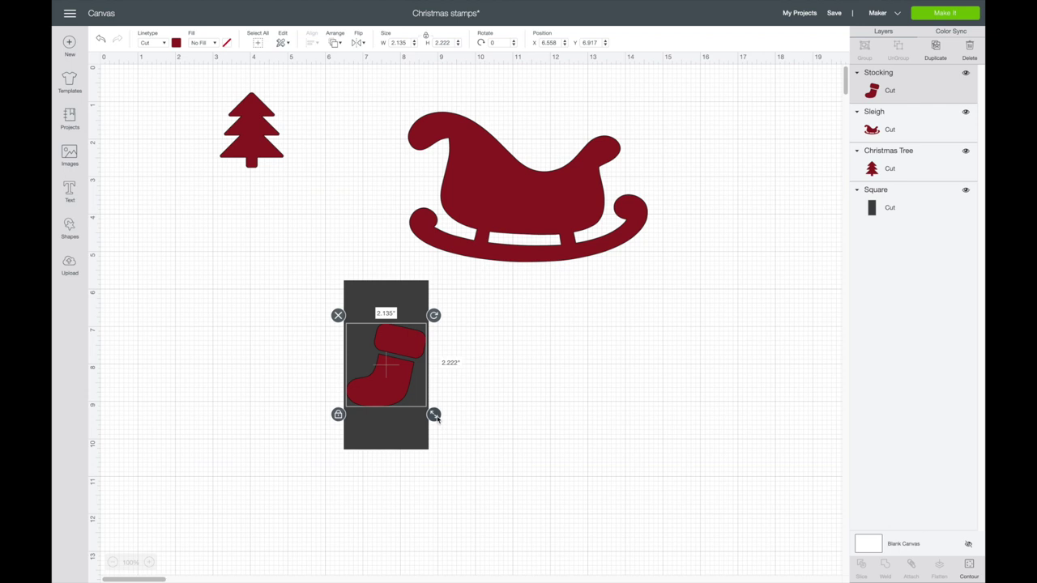
left_click_drag(435, 416, 241, 279)
Move the stocking out, enlarge the tree to fill the rectangle, then move the tree aside.
left_click_drag(250, 135, 385, 368)
left_click_drag(426, 407, 436, 420)
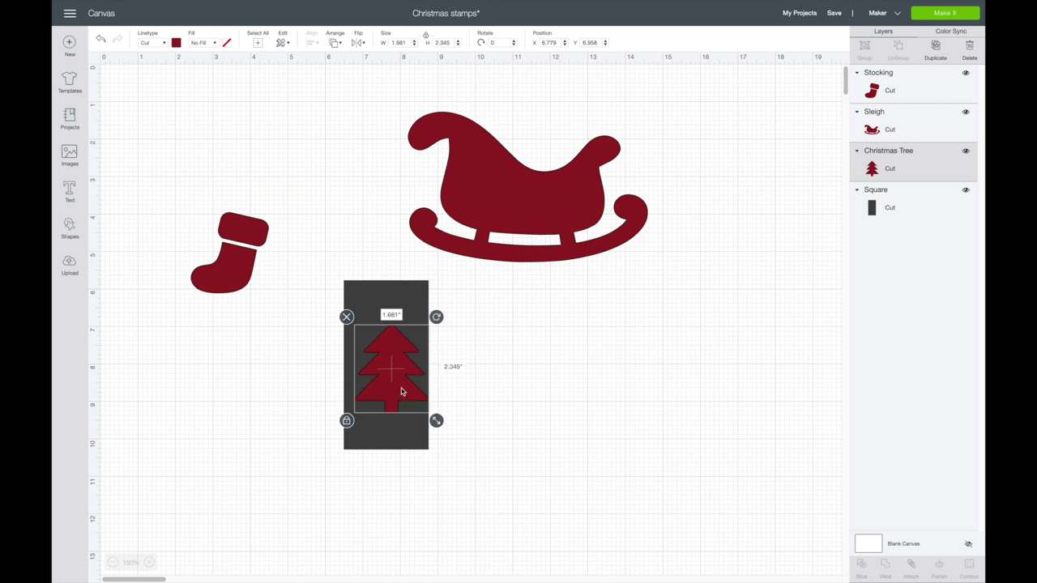
left_click_drag(401, 391, 322, 202)
left_click(463, 383)
left_click_drag(572, 223, 600, 378)
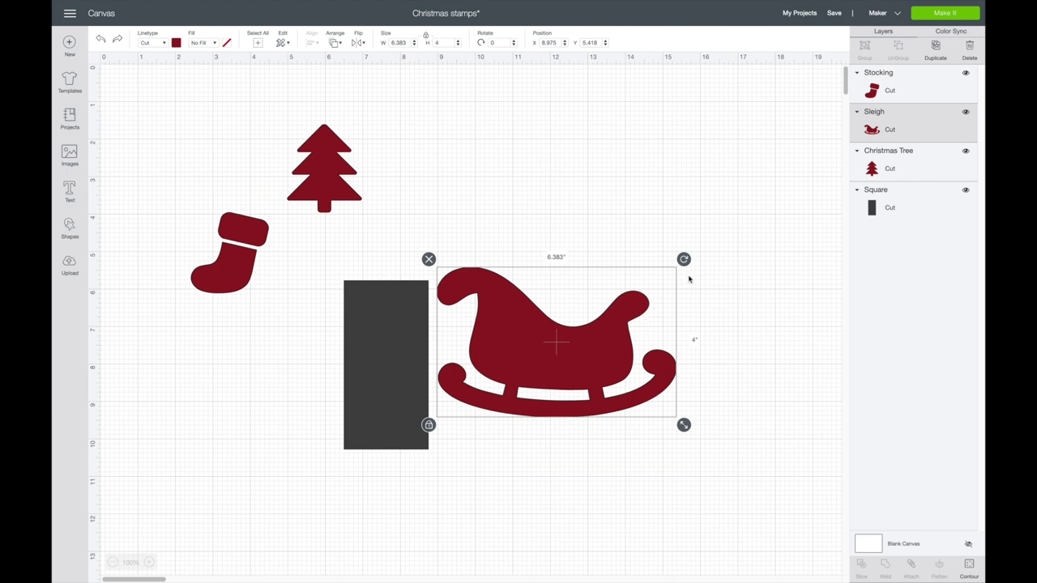
Rotate the sleigh 90° upright, shrink it to stamp height, and place it beside the tree.
left_click_drag(685, 261, 588, 392)
left_click_drag(558, 278, 422, 348)
left_click_drag(460, 470, 436, 441)
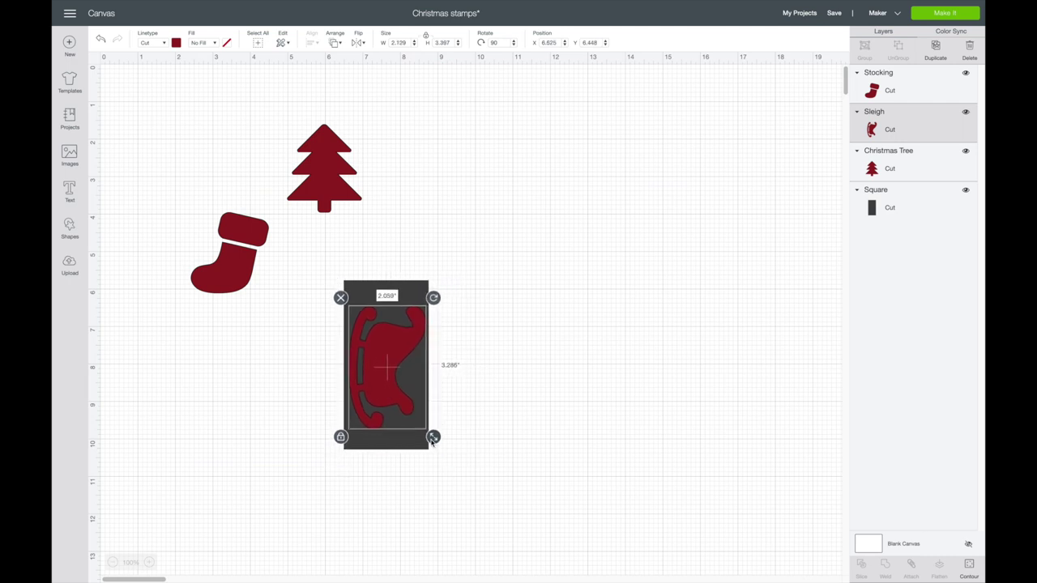
left_click_drag(387, 368, 434, 185)
left_click(389, 362)
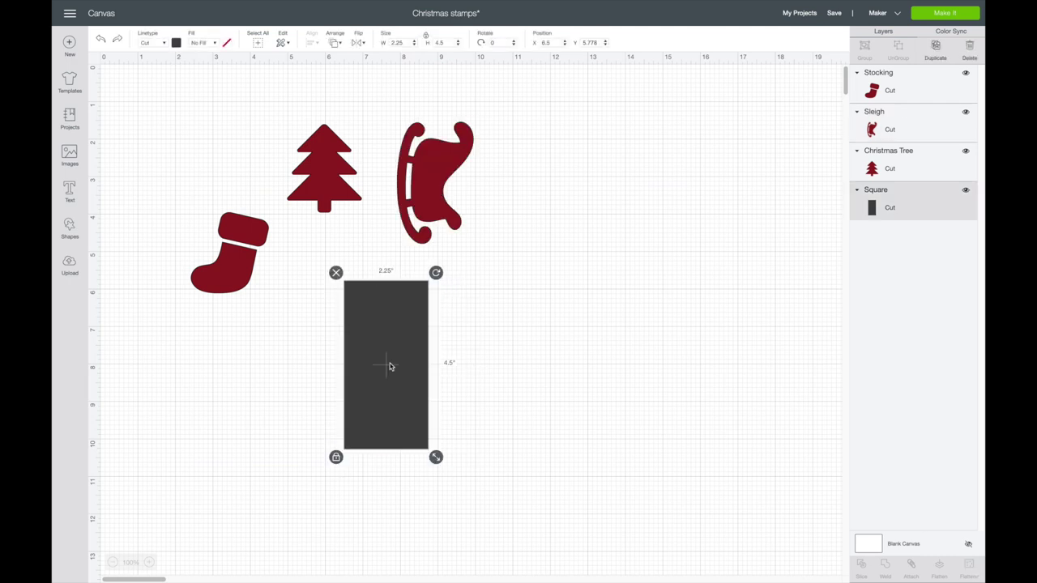
Hide the Square layer, undoing an accidental sleigh move.
left_click(966, 190)
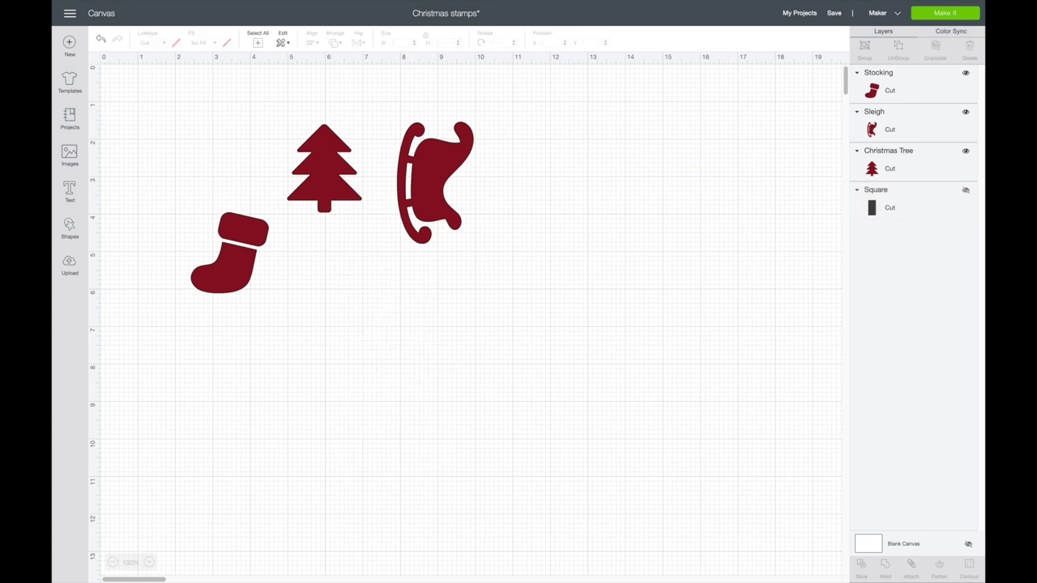
left_click_drag(438, 170, 472, 261)
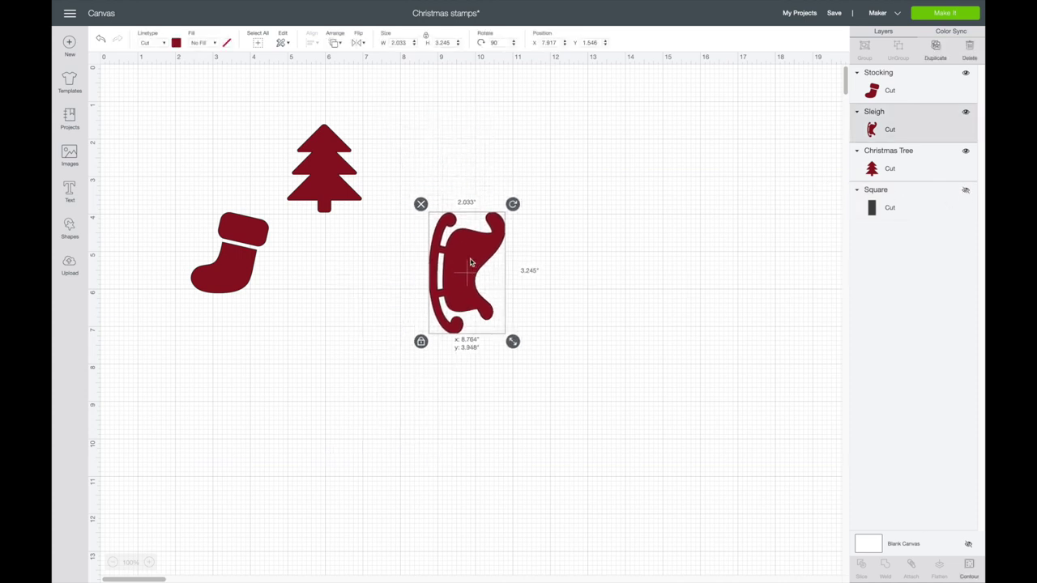
key("ctrl+z")
Select the stocking and send the design to Make It mat preparation.
left_click(240, 239)
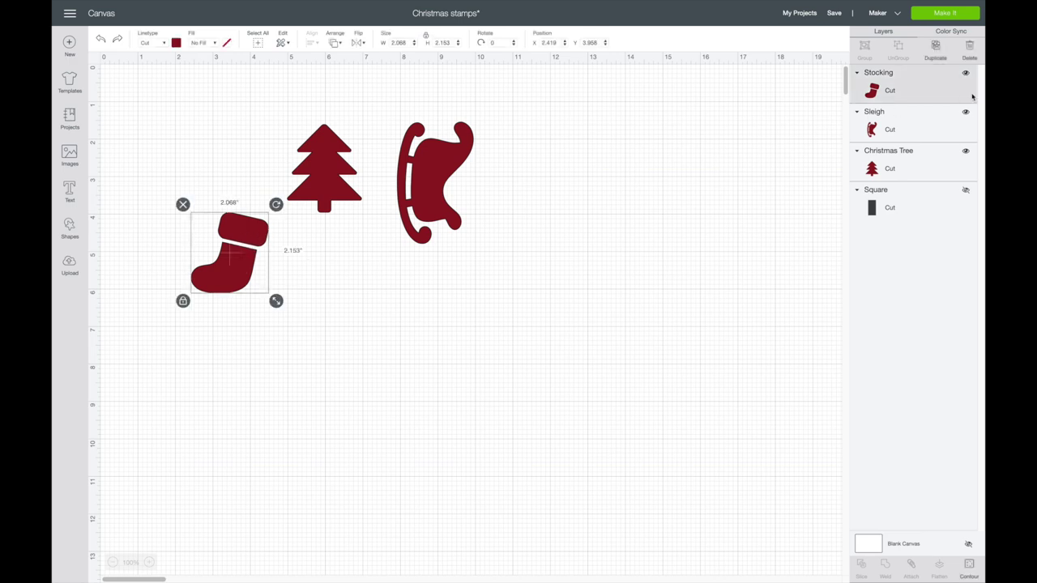
mouse_move(573, 567)
left_click(608, 247)
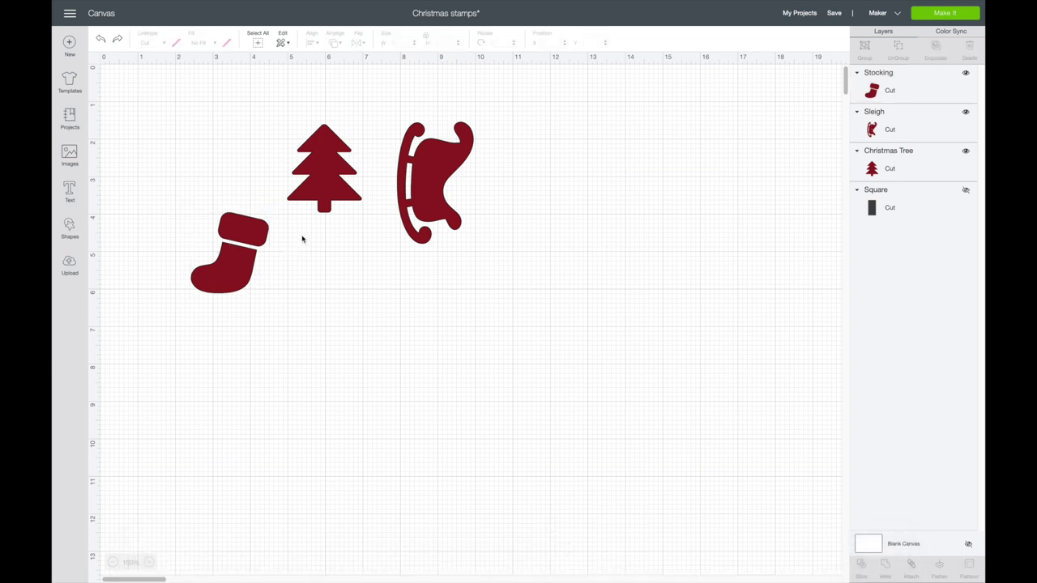
left_click(257, 237)
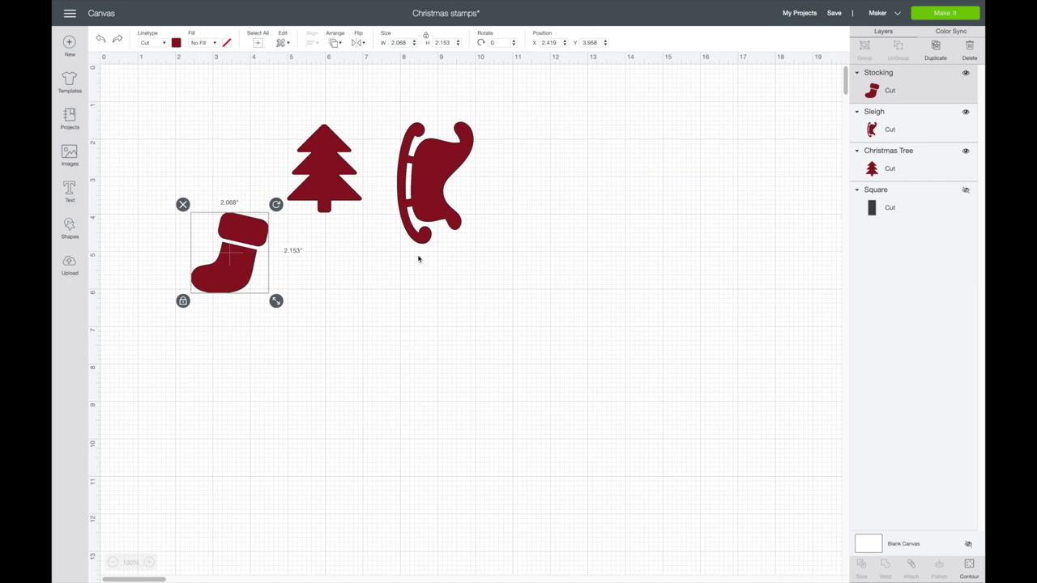
left_click(936, 16)
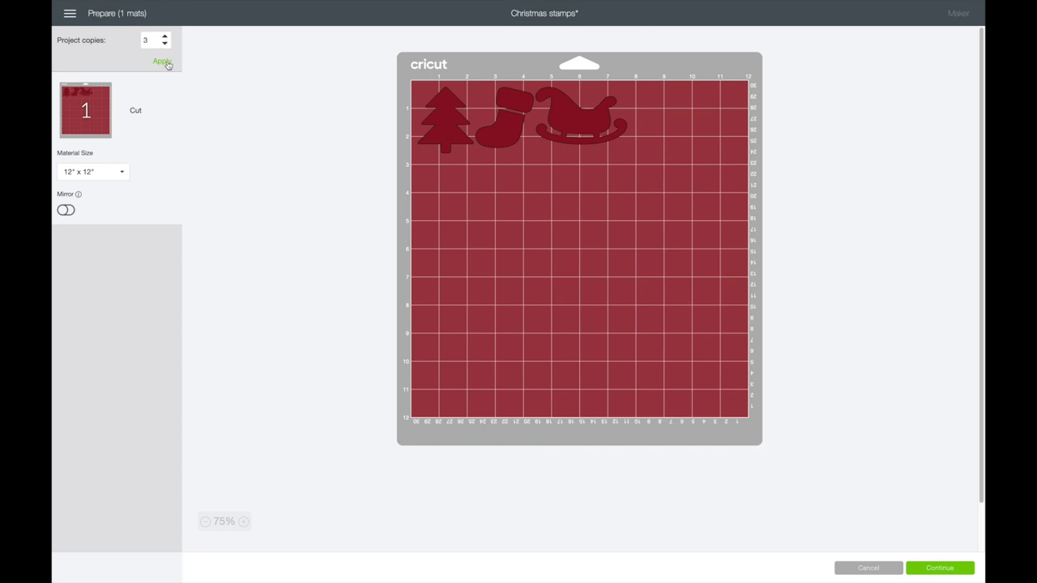
Set project copies to 3 and keep the 12" x 12" material size.
left_click(163, 61)
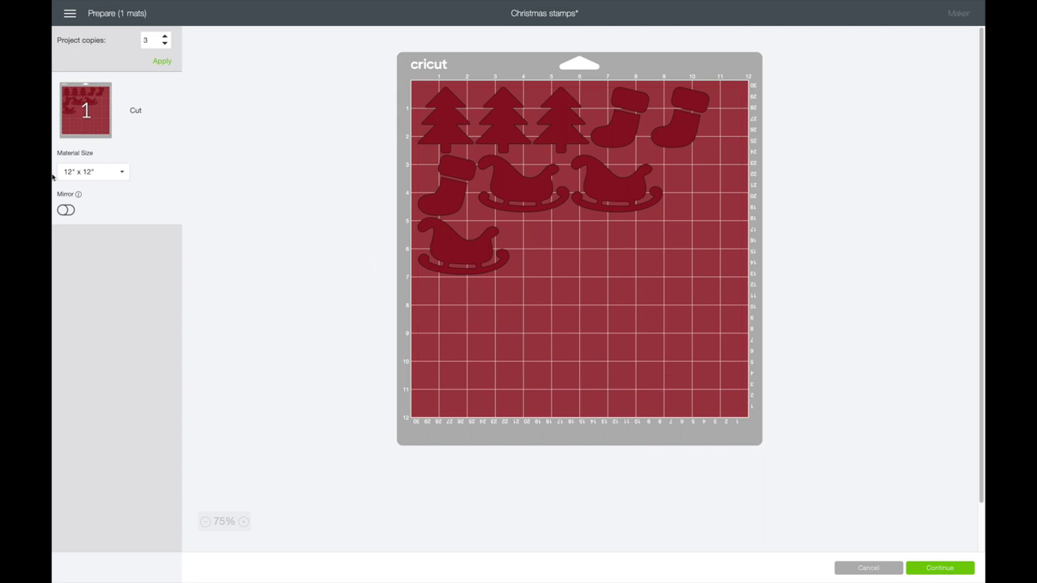
left_click(93, 173)
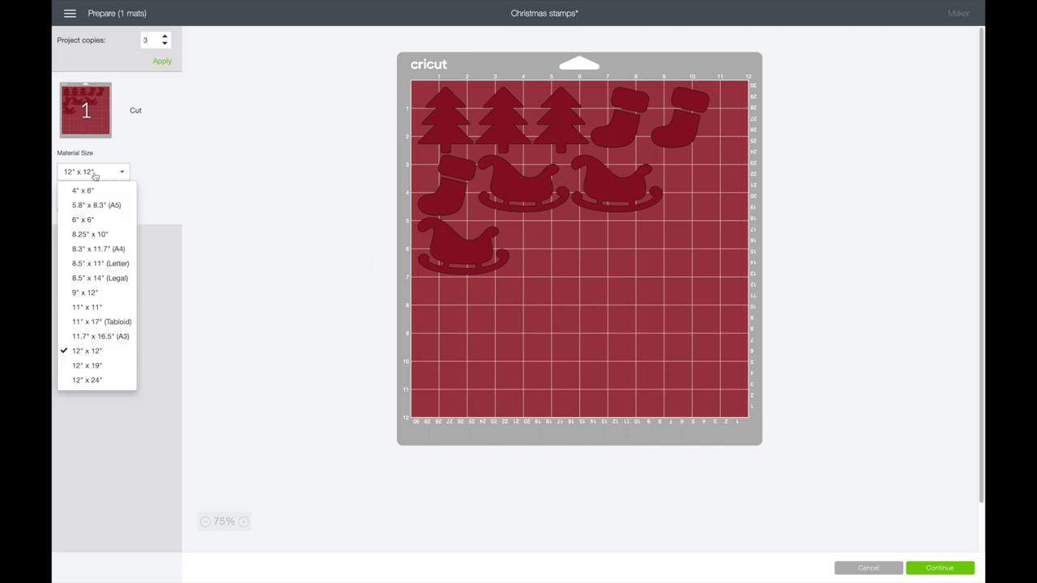
left_click(95, 174)
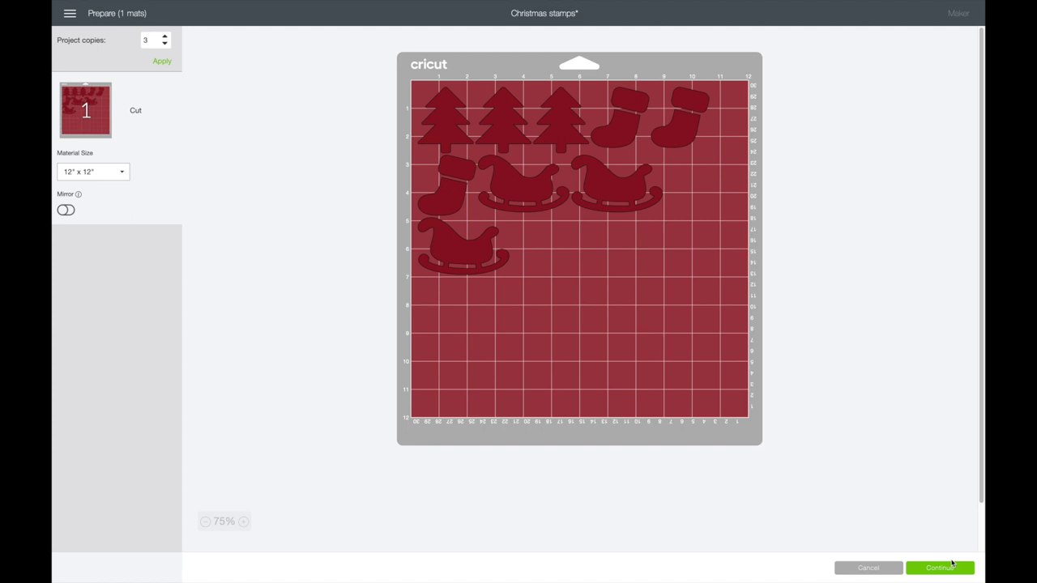
Search all materials for 'craft foam' and set Craft Foam as the base material.
left_click(952, 567)
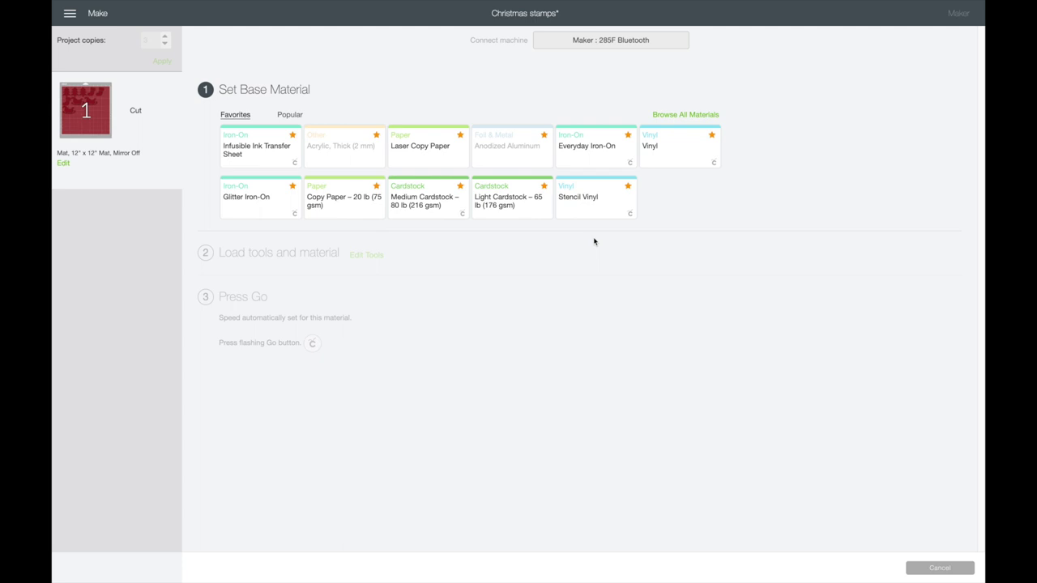
left_click(683, 116)
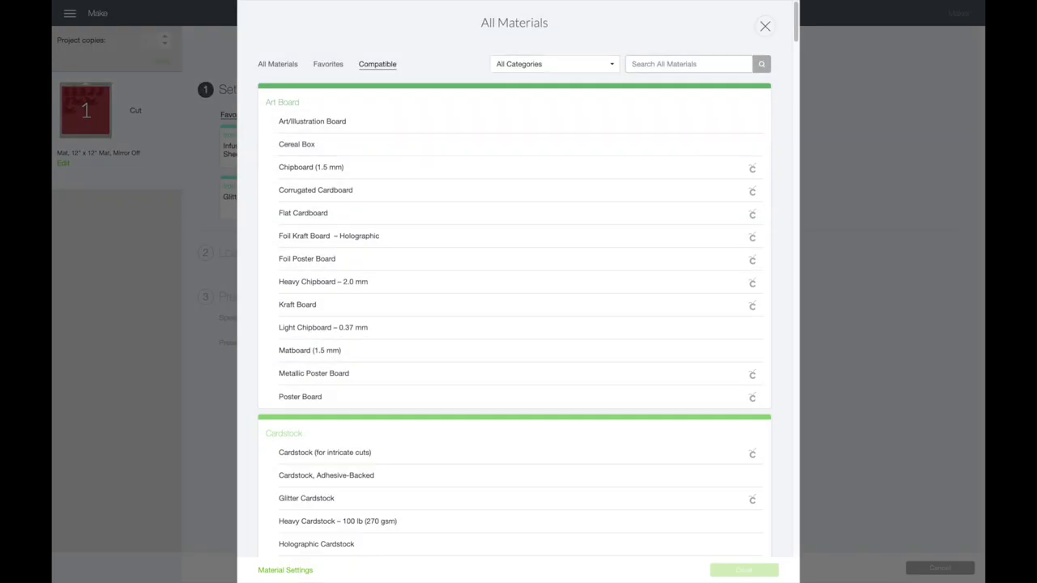
left_click(684, 64)
type("craft foam")
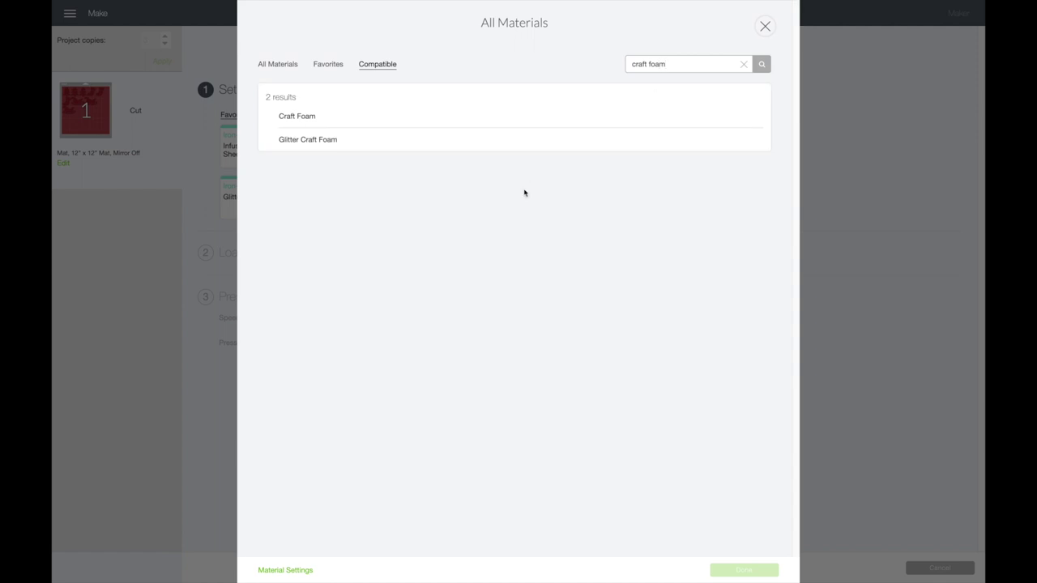
left_click(289, 114)
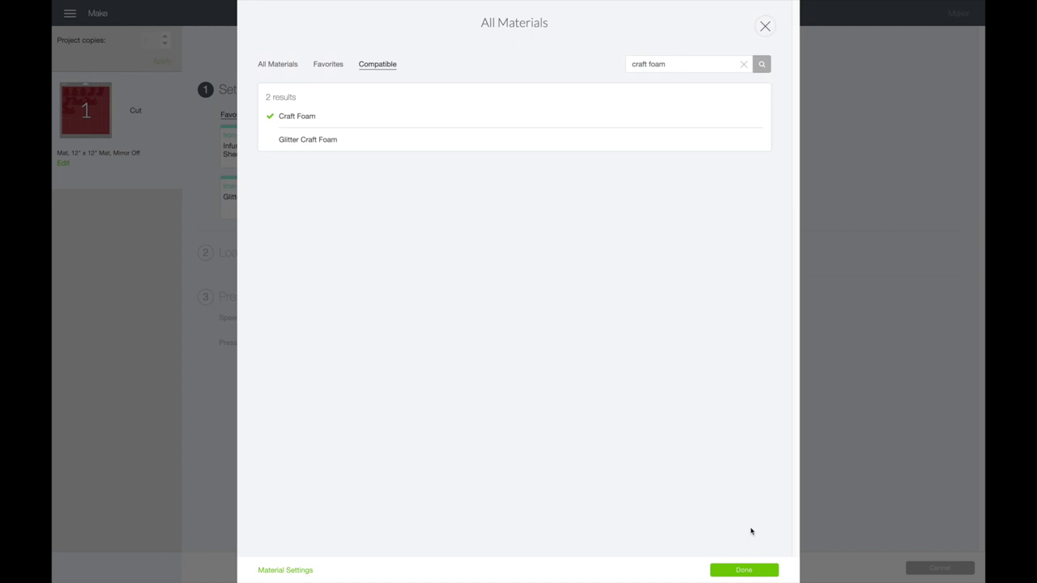
left_click(751, 572)
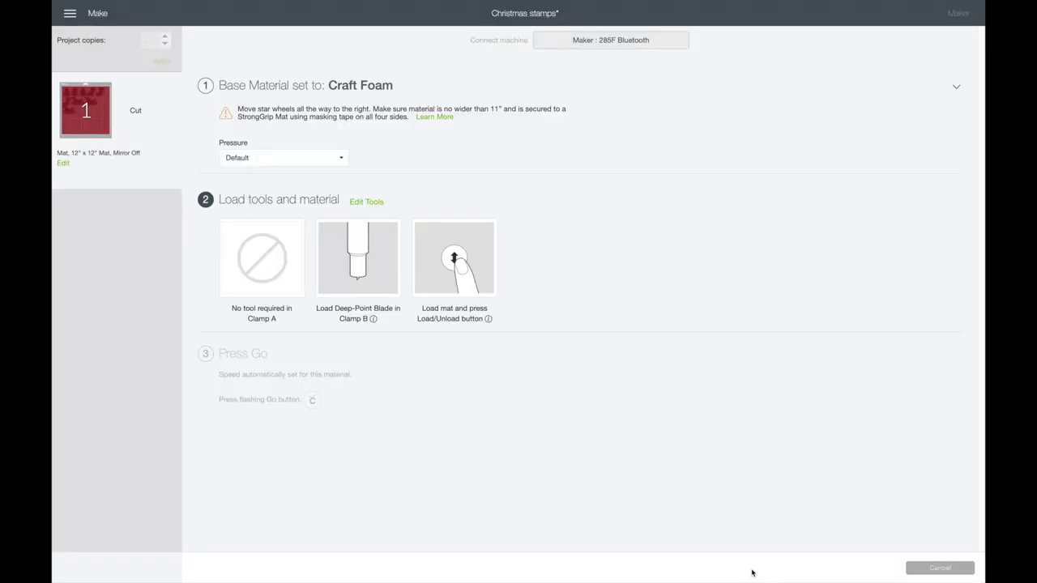
Set the cutting pressure to Less.
left_click(246, 160)
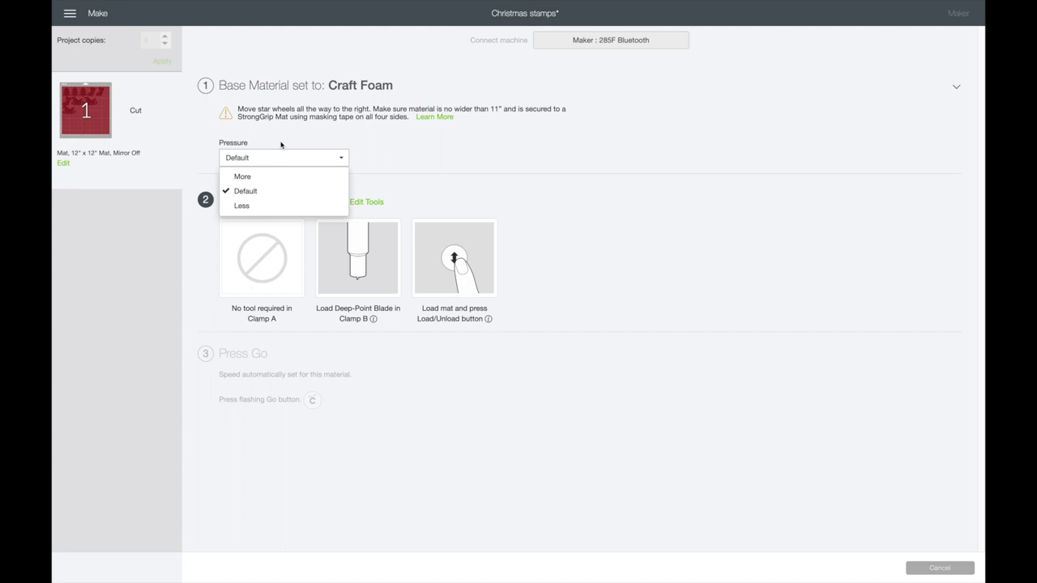
left_click(258, 208)
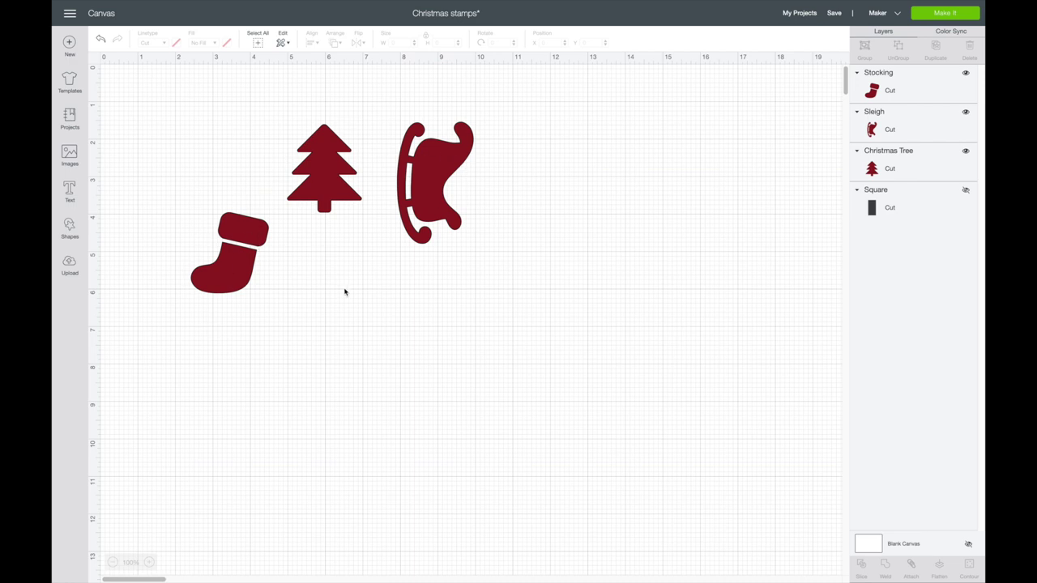
Start a new Make It cut and choose Vinyl as the base material.
left_click(940, 20)
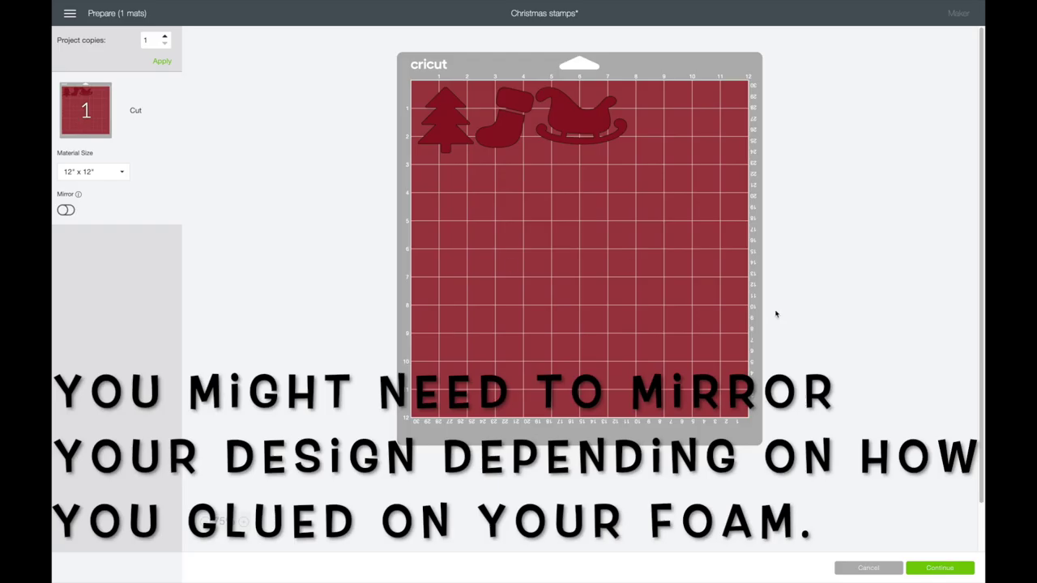
left_click(939, 569)
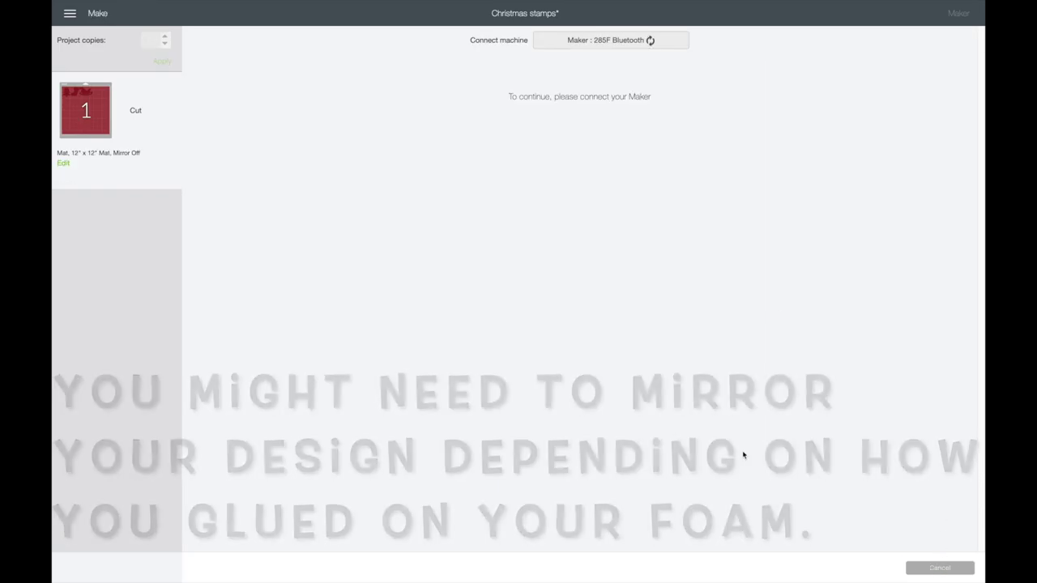
left_click(667, 151)
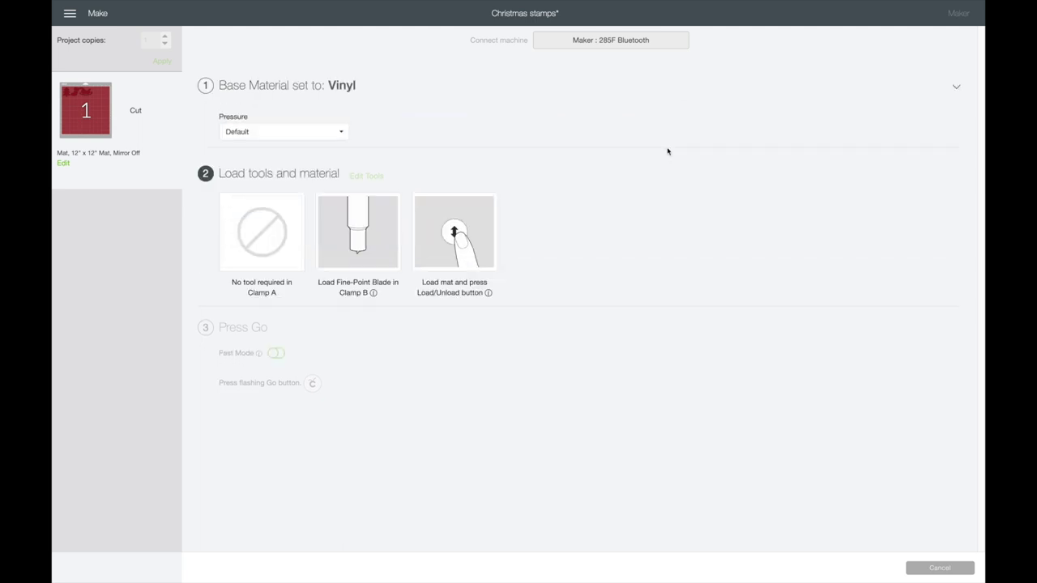